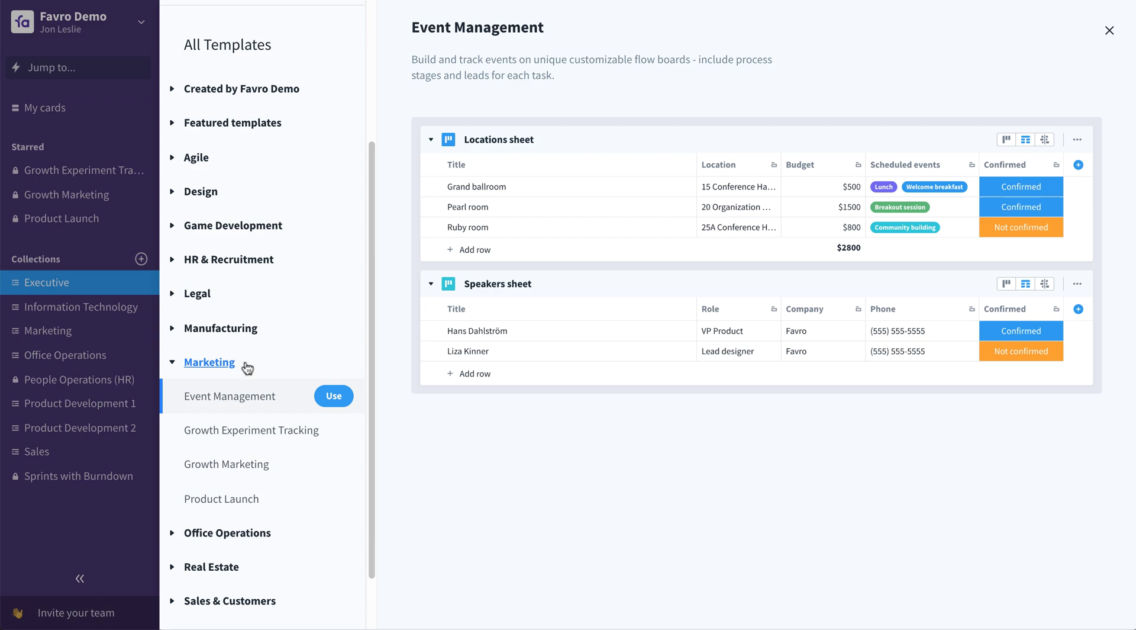
Create the Event Management collection from its template and save its visibility as Organization.
click(335, 396)
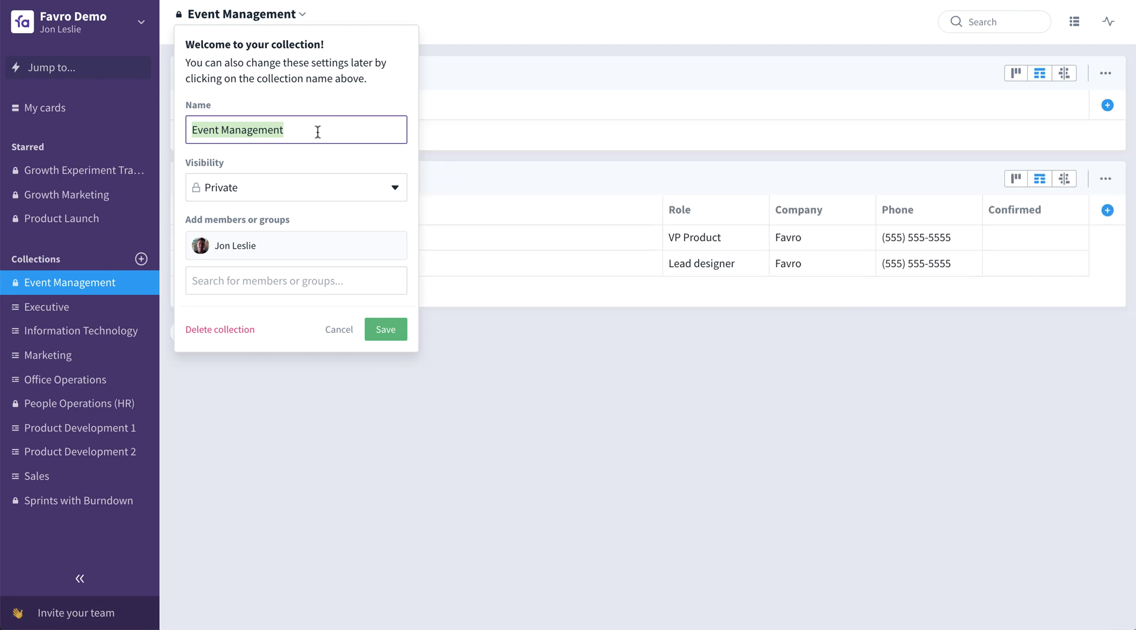
click(376, 187)
click(393, 187)
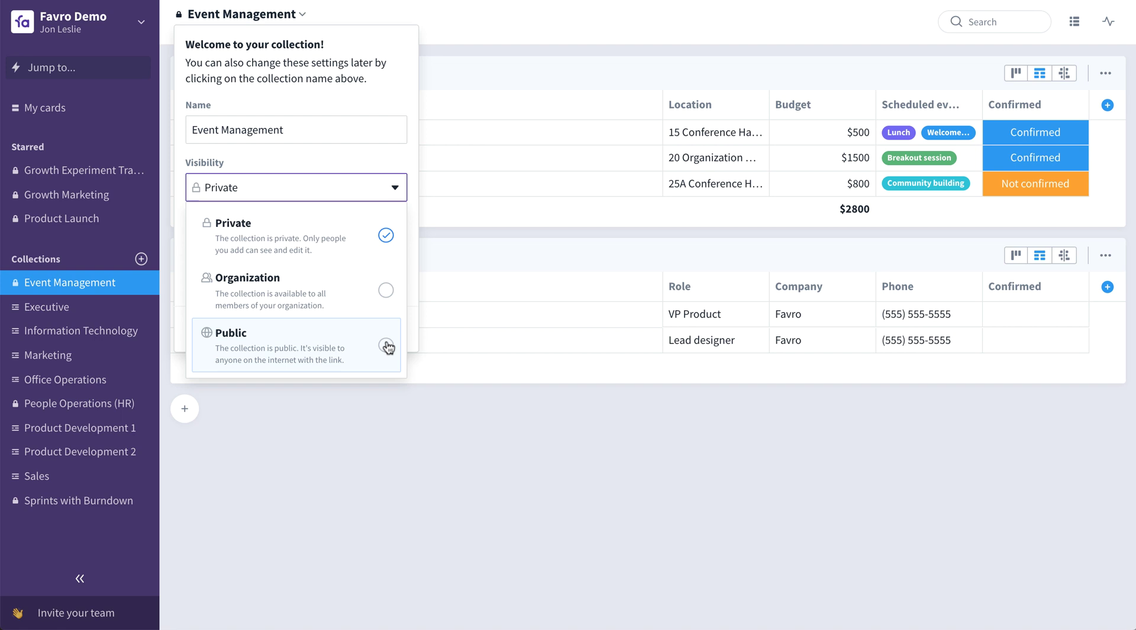
click(388, 292)
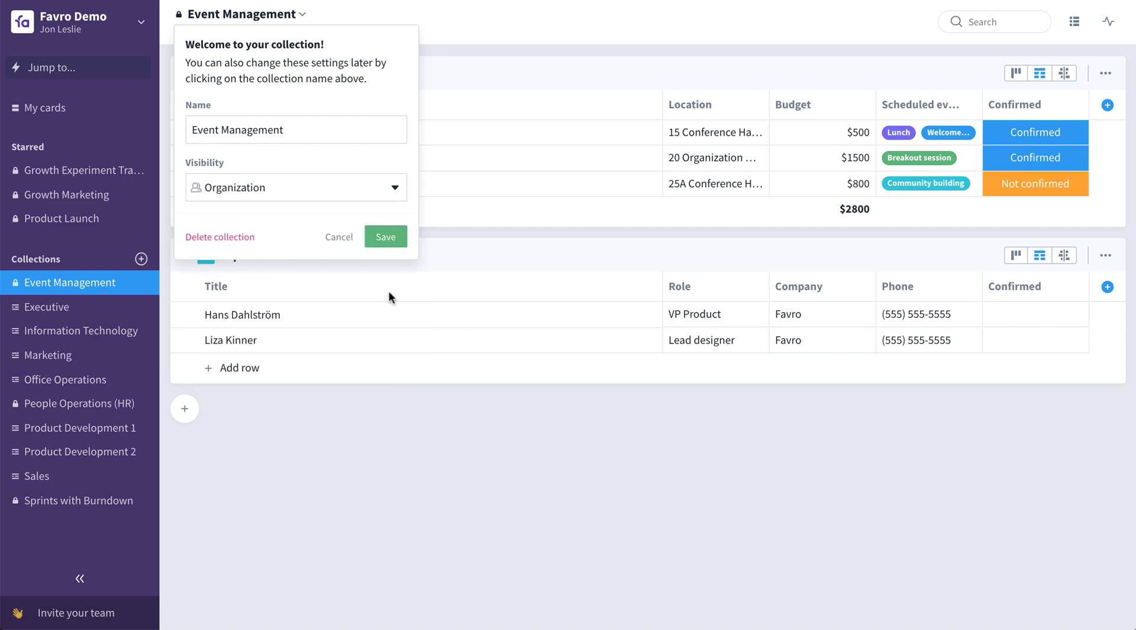
click(390, 243)
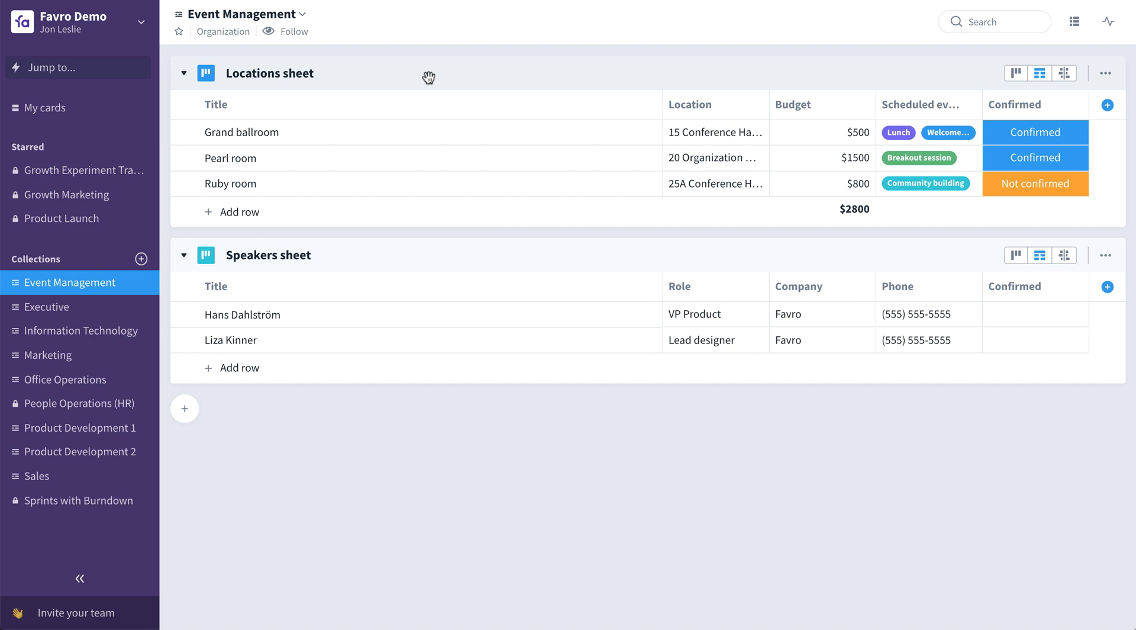
mouse_move(932, 131)
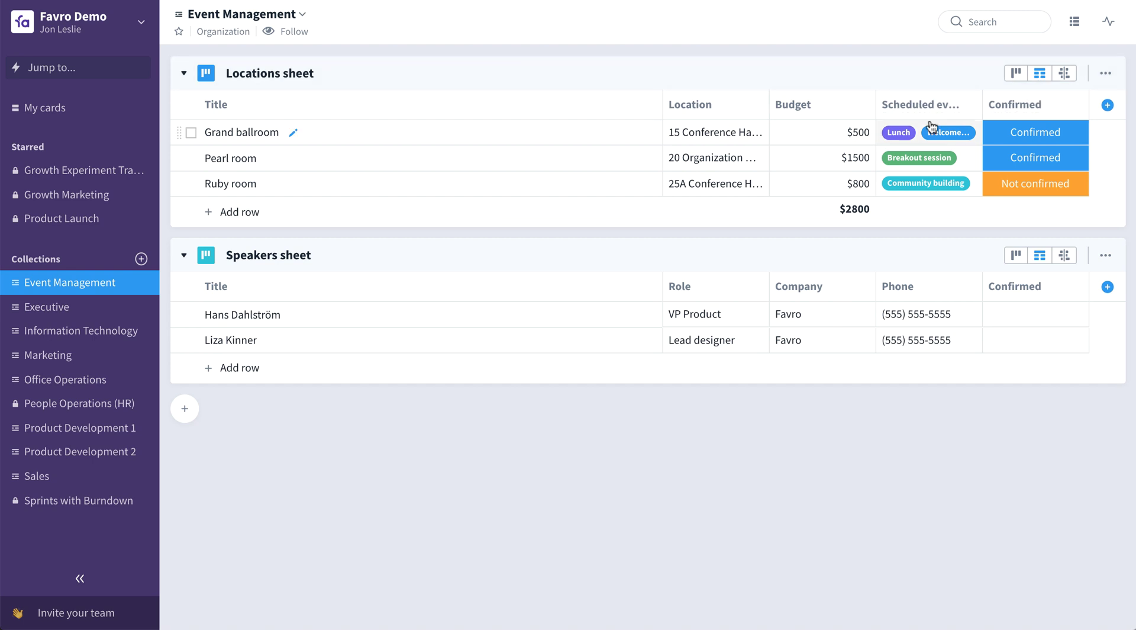
Show Locations as a timeline; colour Grand ballroom orange and Pearl room cyan.
click(1063, 74)
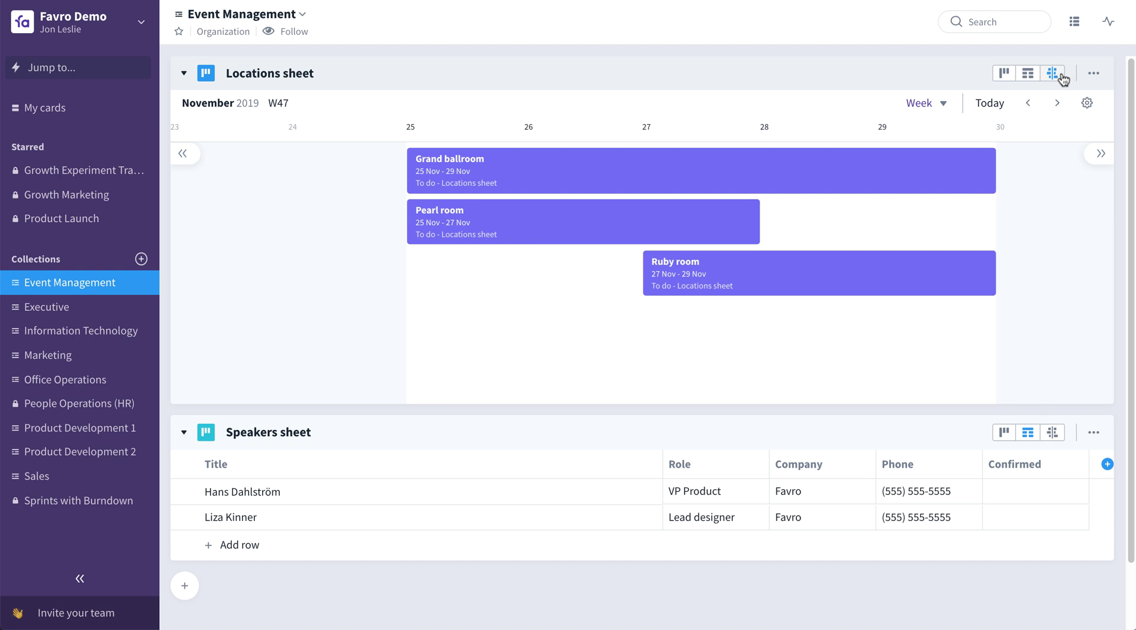
click(819, 184)
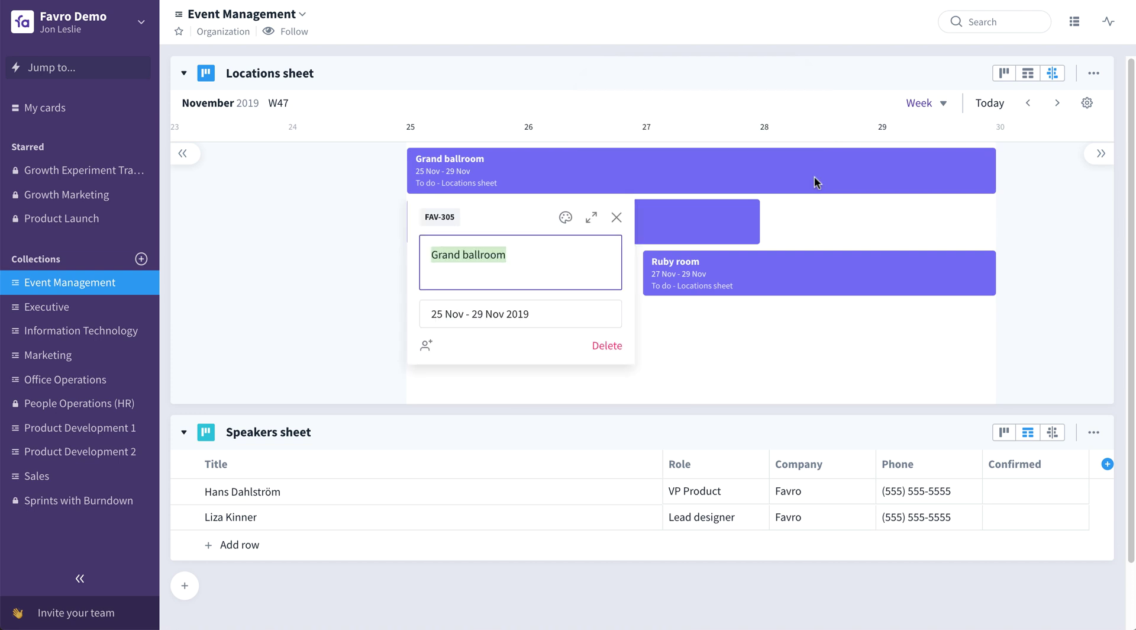
click(565, 218)
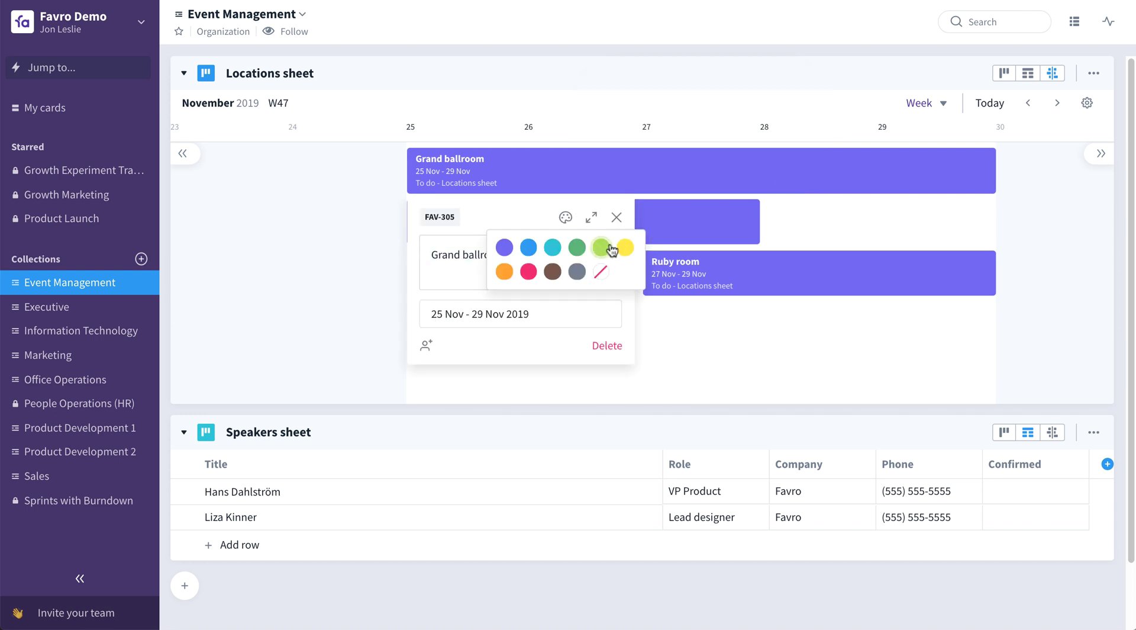
click(505, 271)
click(696, 216)
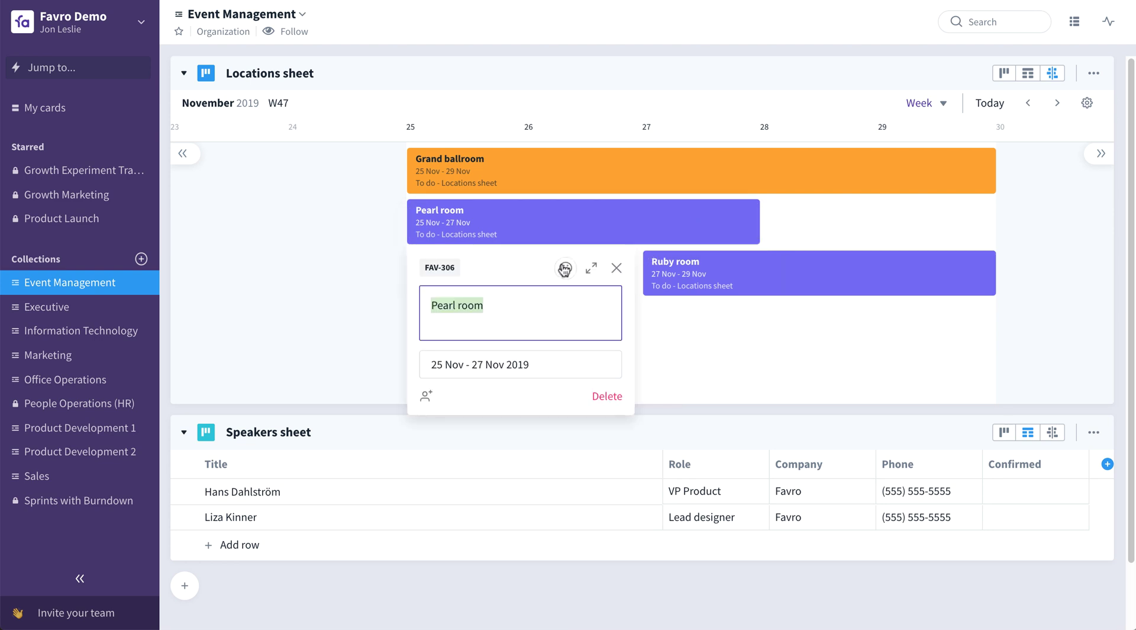
click(566, 268)
click(555, 292)
Colour Ruby room pink, move Pearl room to 26–28 Nov, then open Growth Experiment Tracking.
click(702, 275)
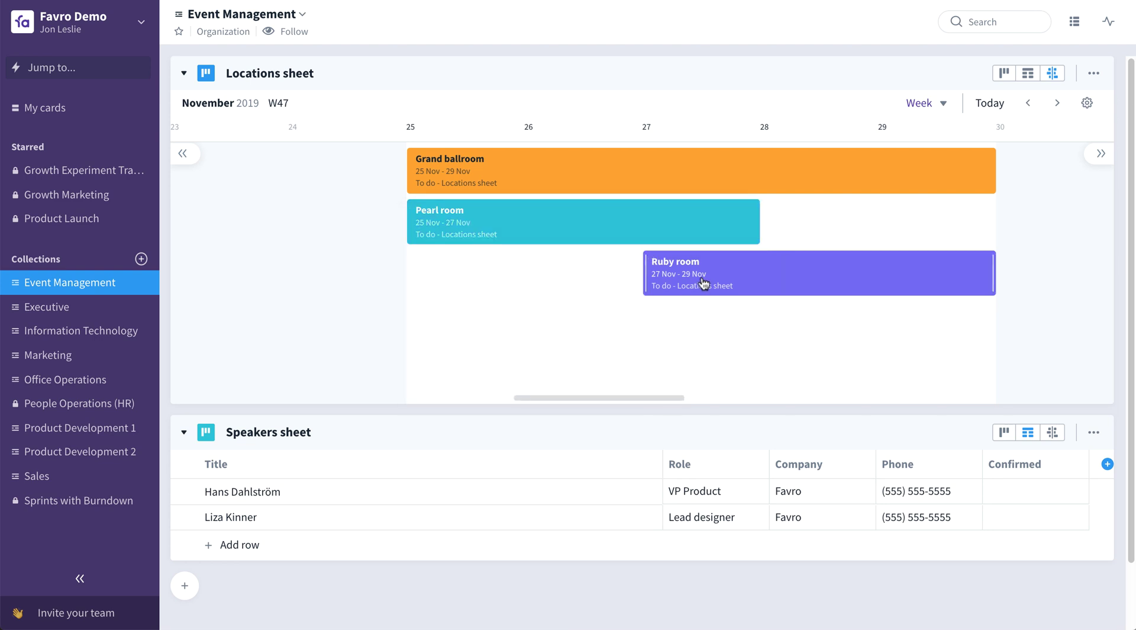
click(801, 320)
click(761, 375)
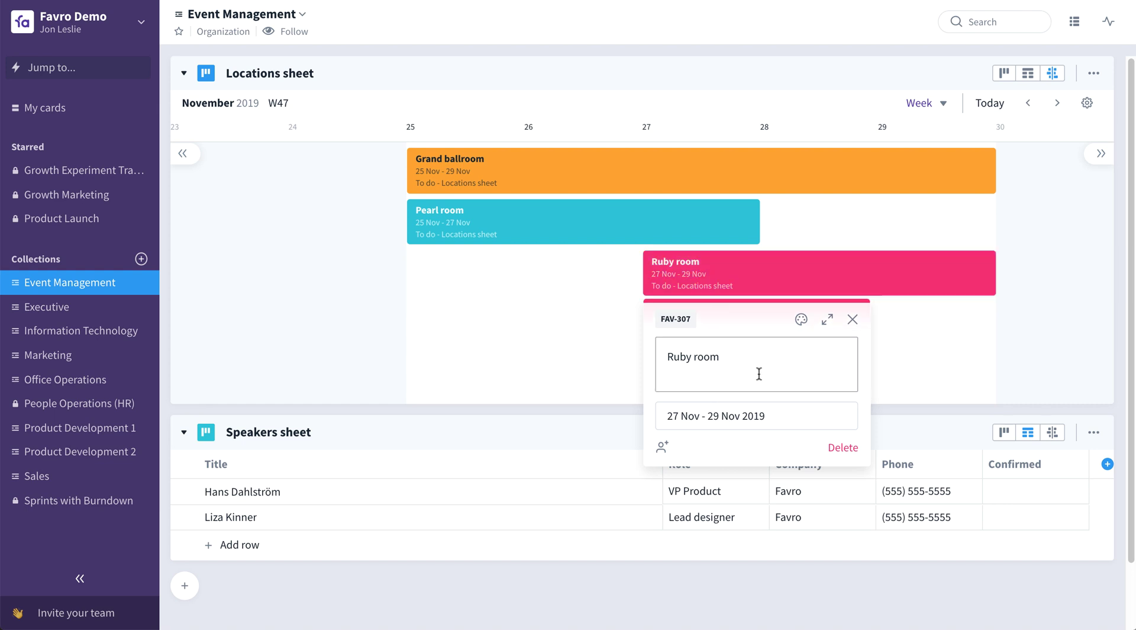
click(835, 220)
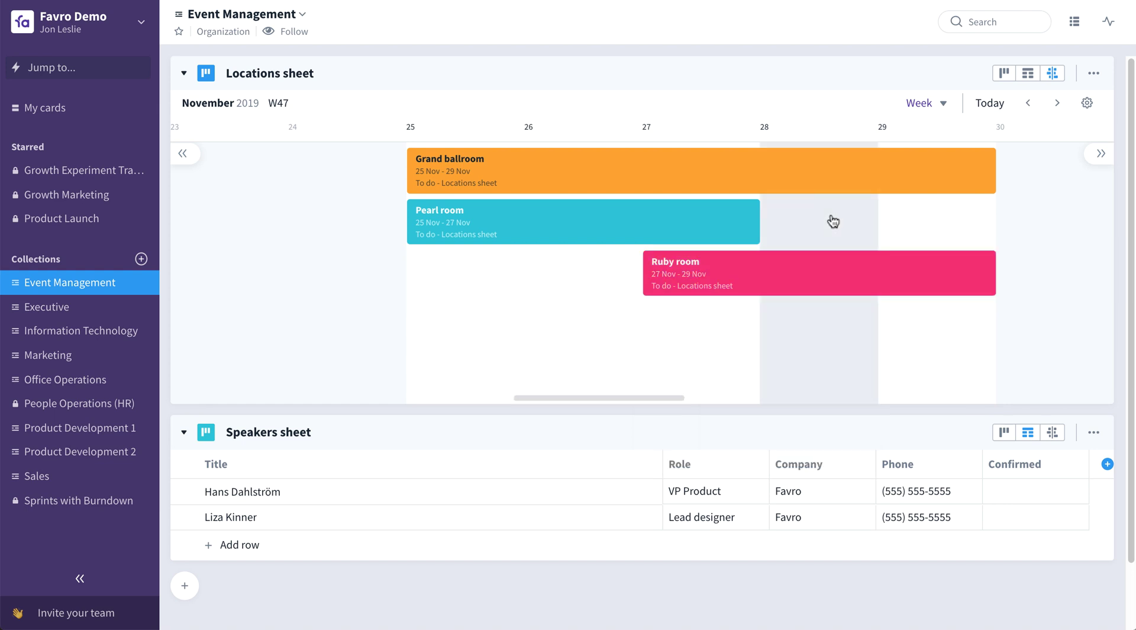
drag(750, 223, 840, 225)
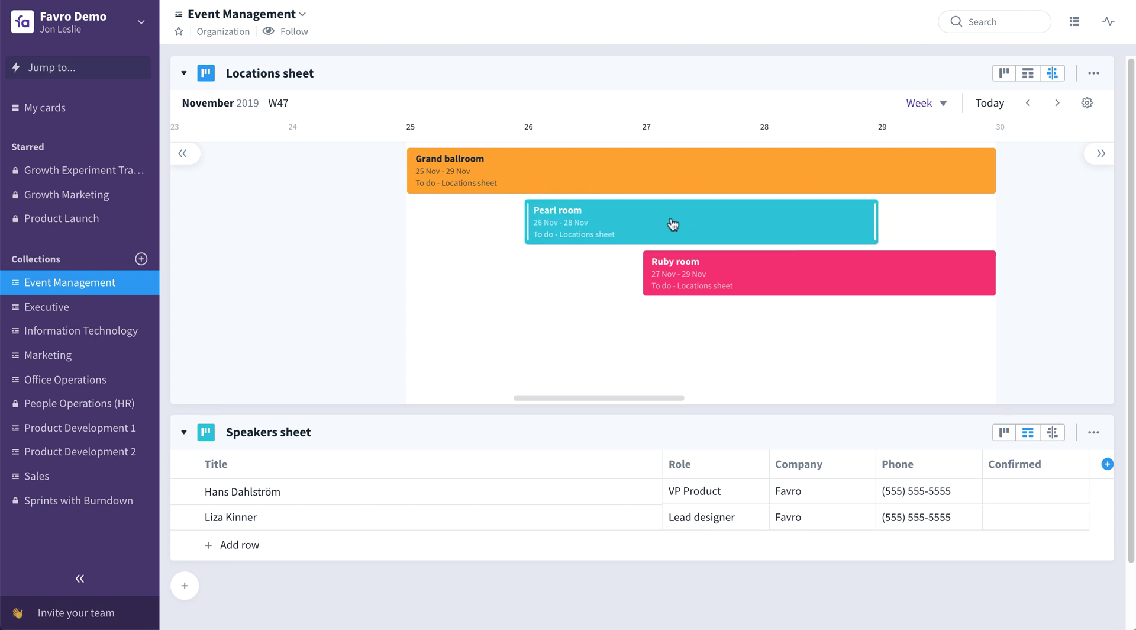
mouse_move(609, 220)
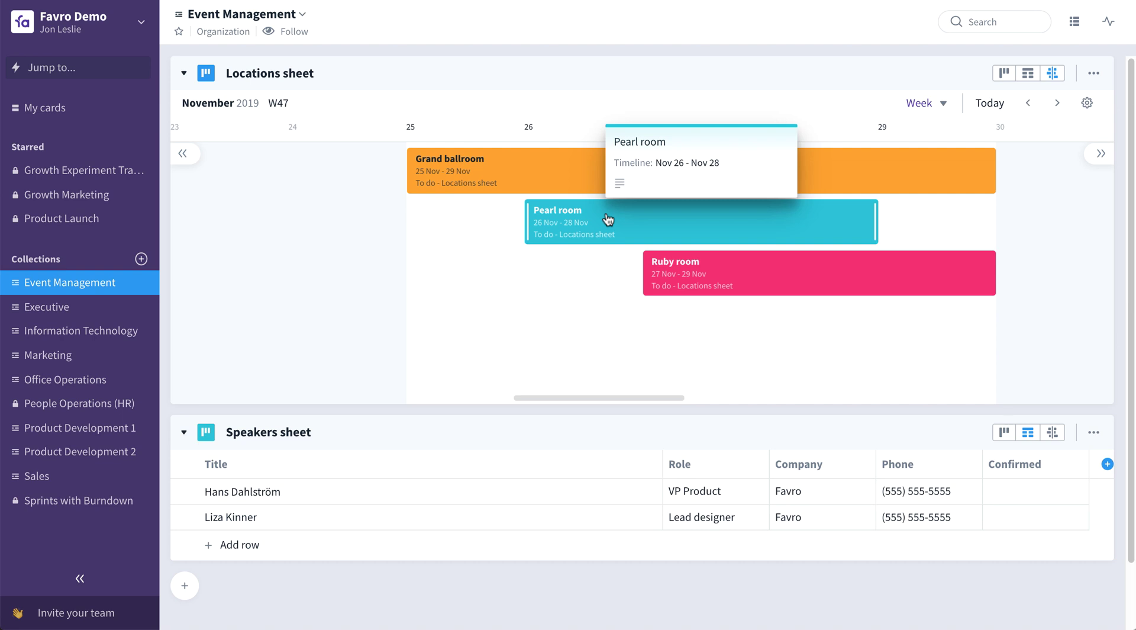
click(106, 171)
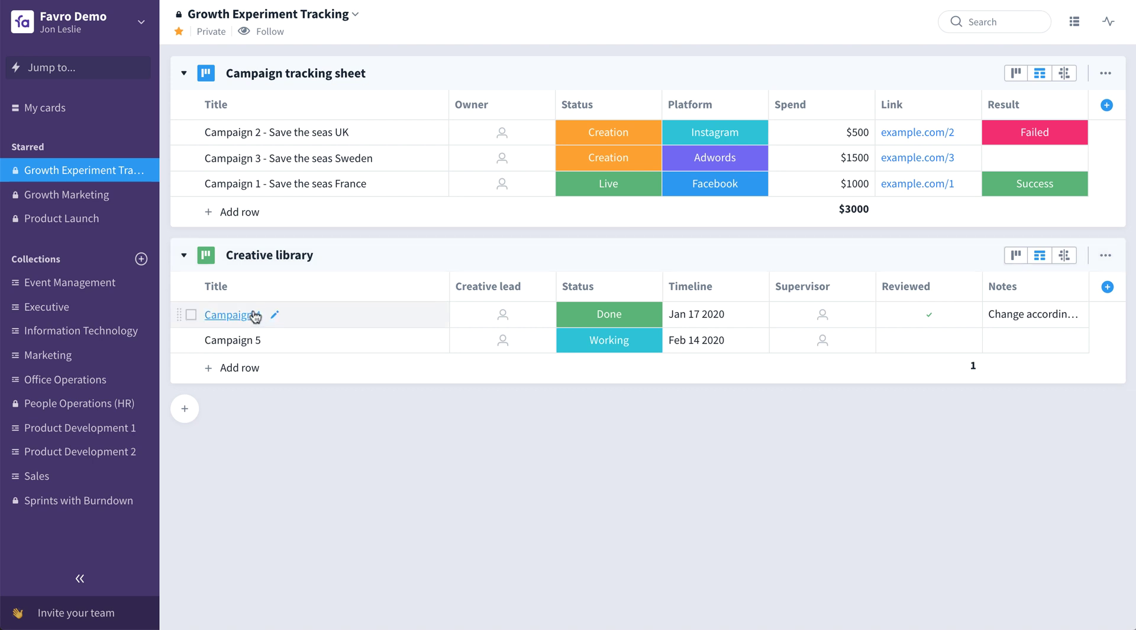
Drag the Campaign 4 row from Creative library into the Campaign tracking sheet.
drag(254, 314, 267, 208)
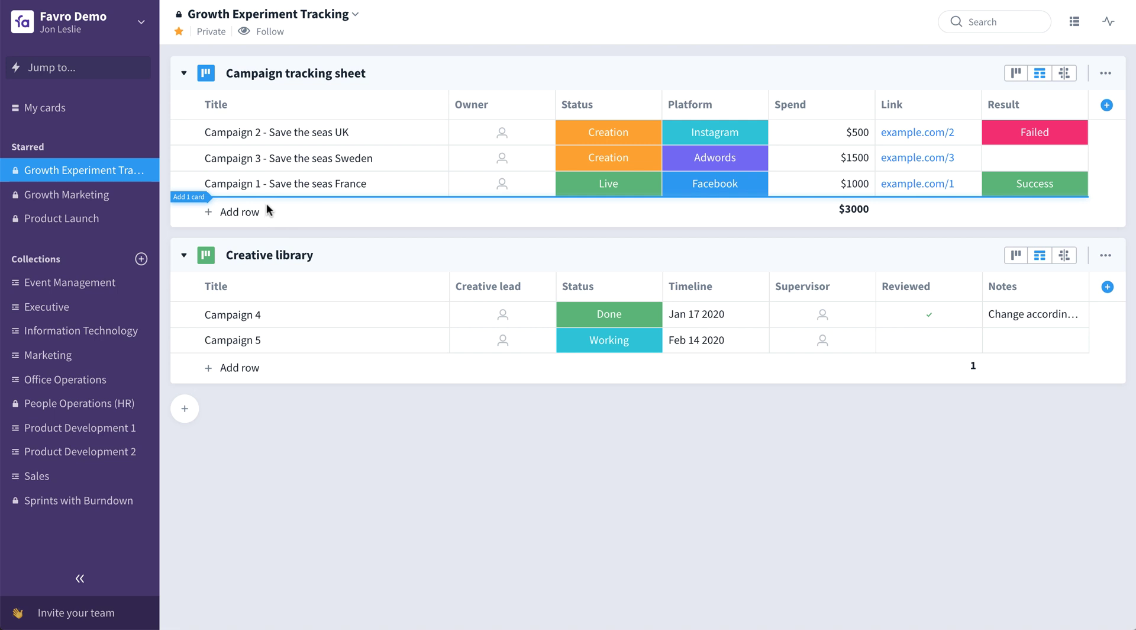
drag(267, 205, 268, 207)
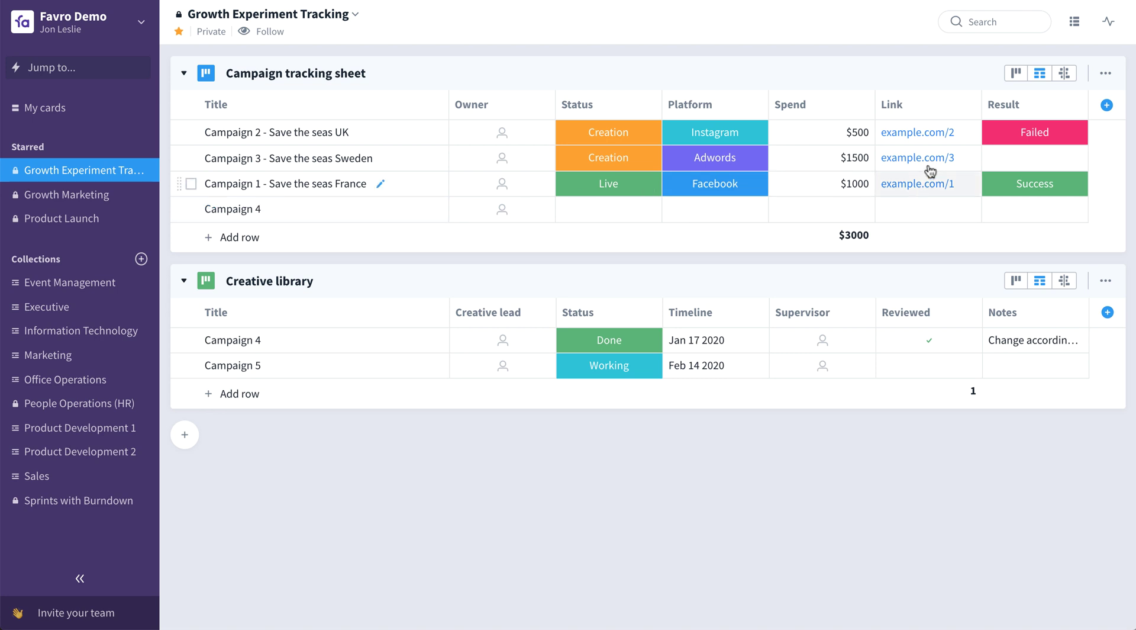
Add the Relations field as a Campaign tracking column, then open Growth Marketing.
click(1107, 105)
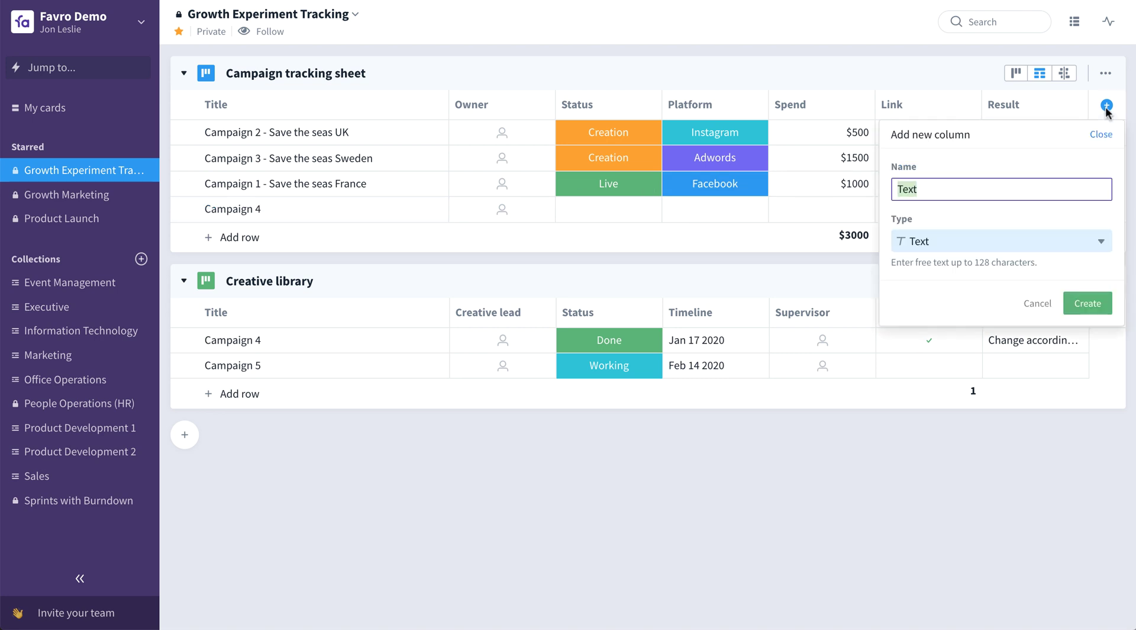
click(1101, 241)
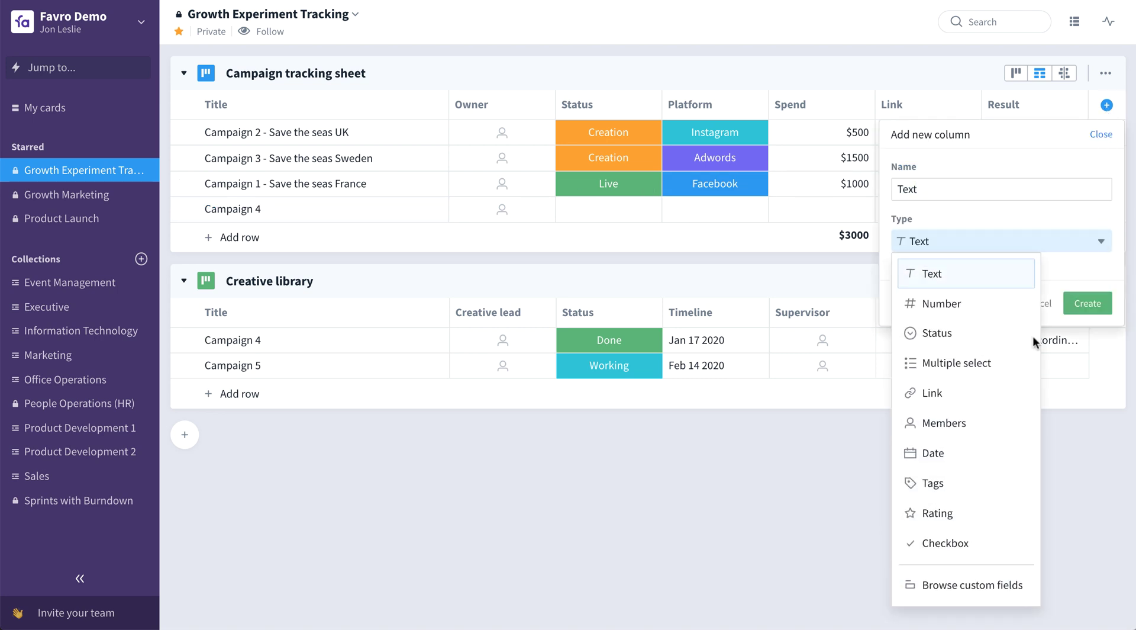
click(986, 586)
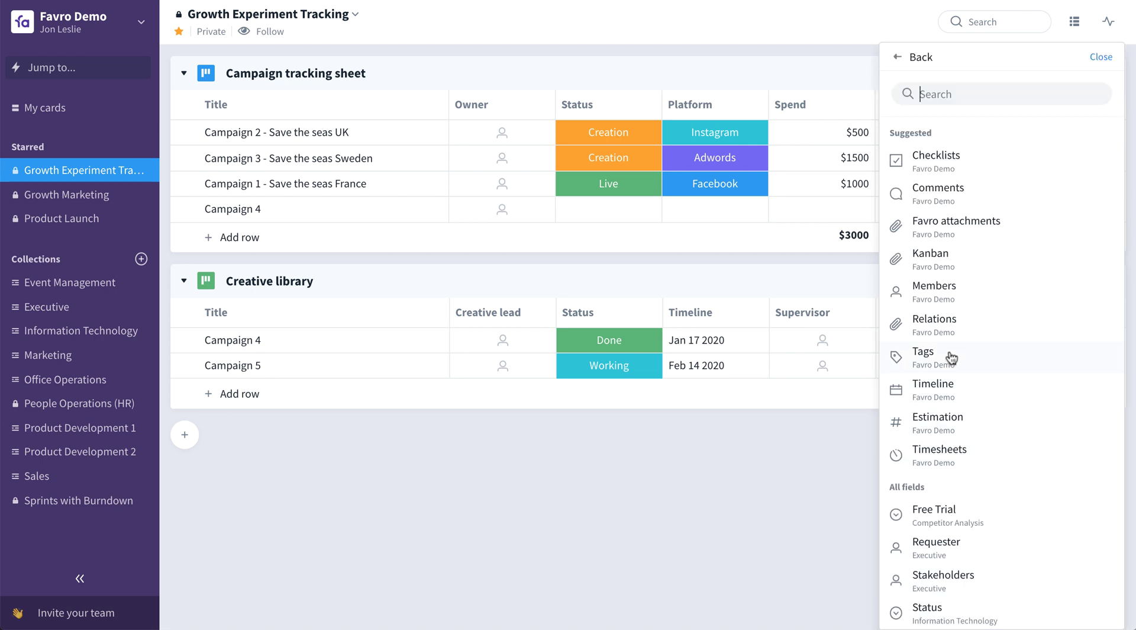
click(951, 322)
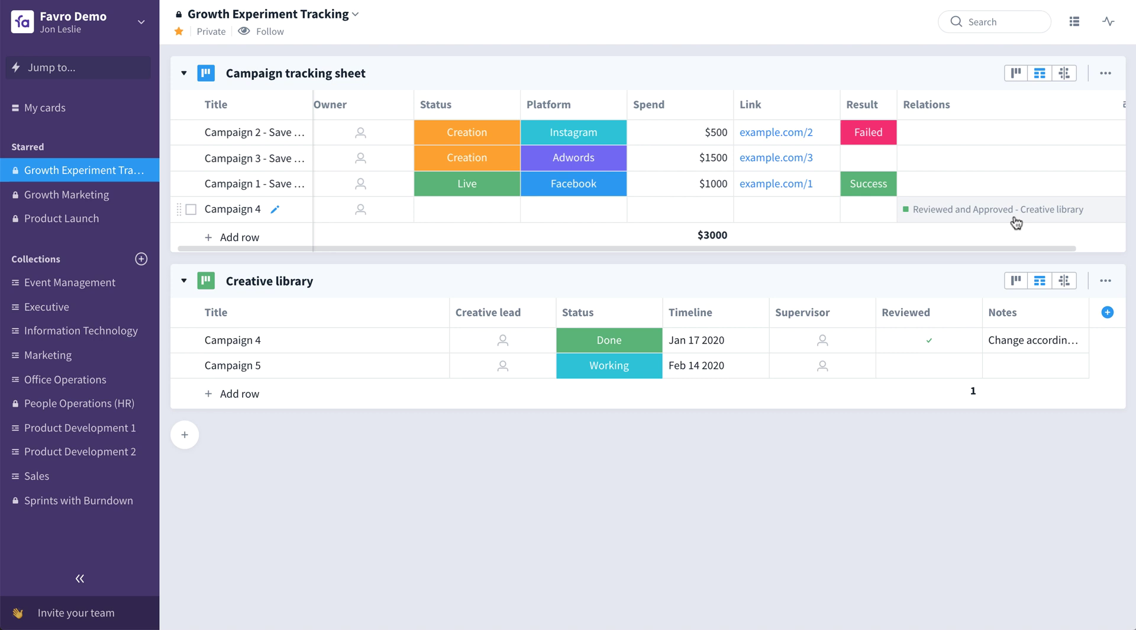
click(85, 204)
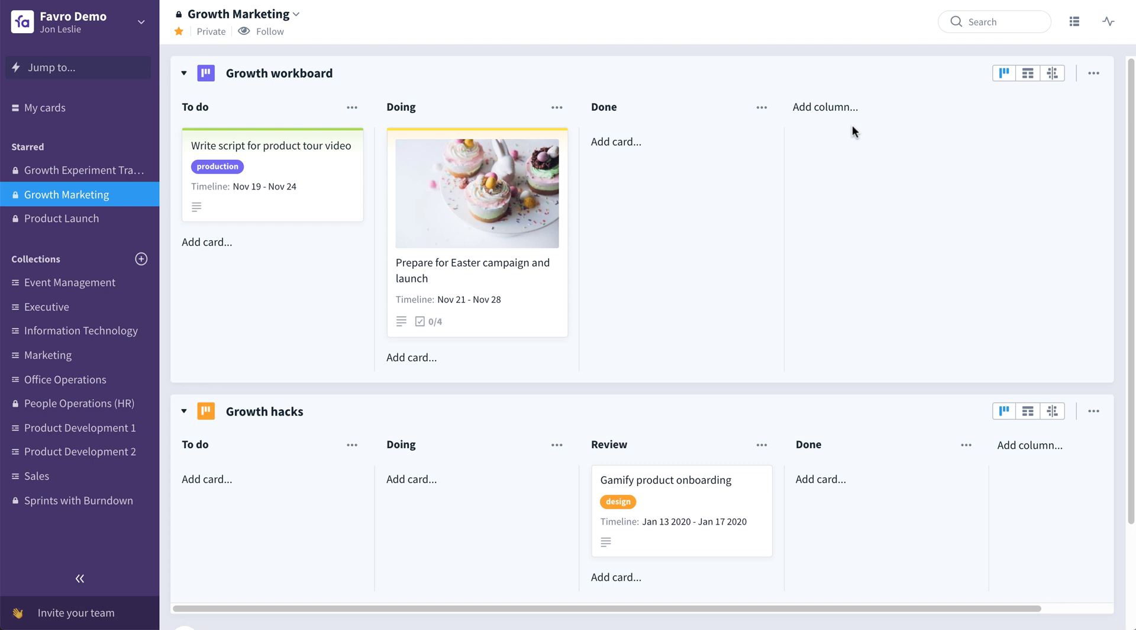
Switch the Growth workboard to table then timeline view, then open Product Launch.
click(1027, 78)
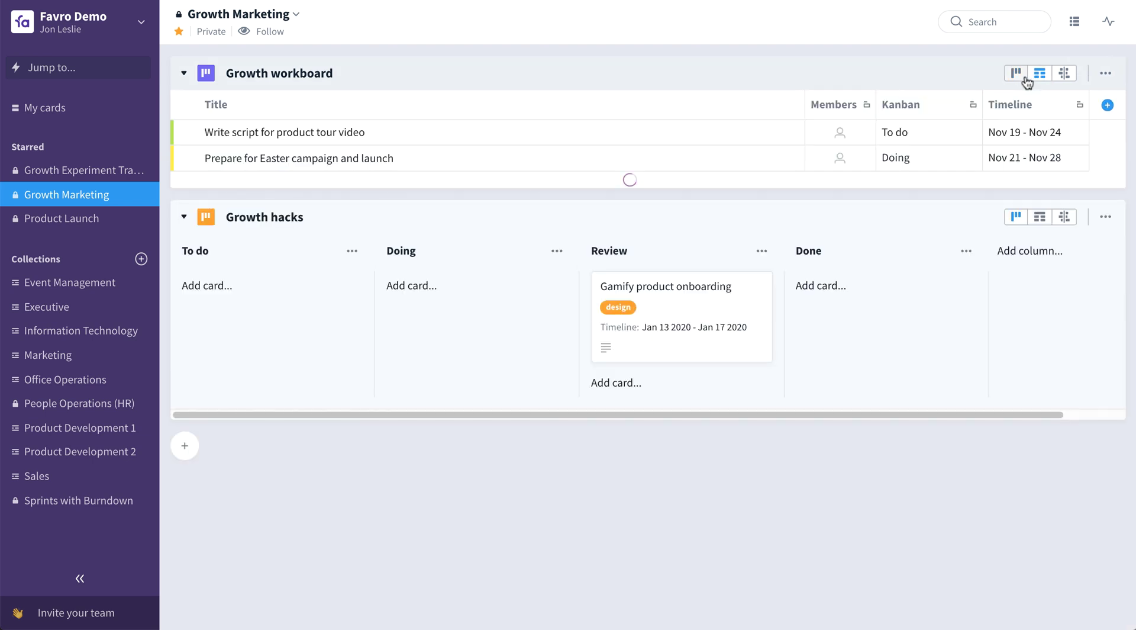
click(1068, 76)
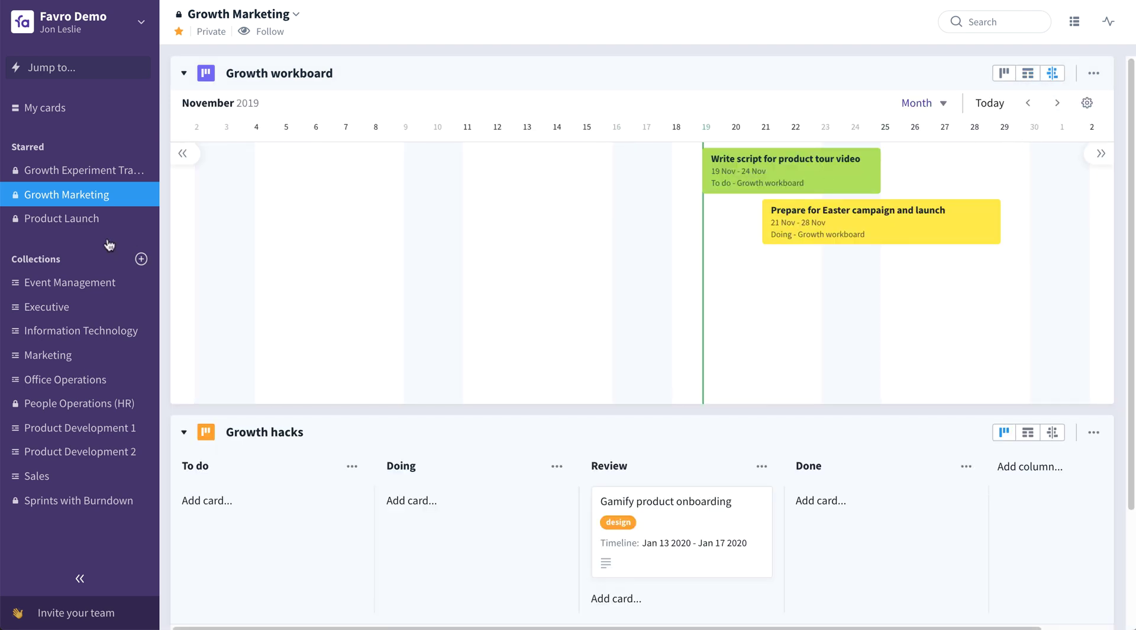
click(61, 220)
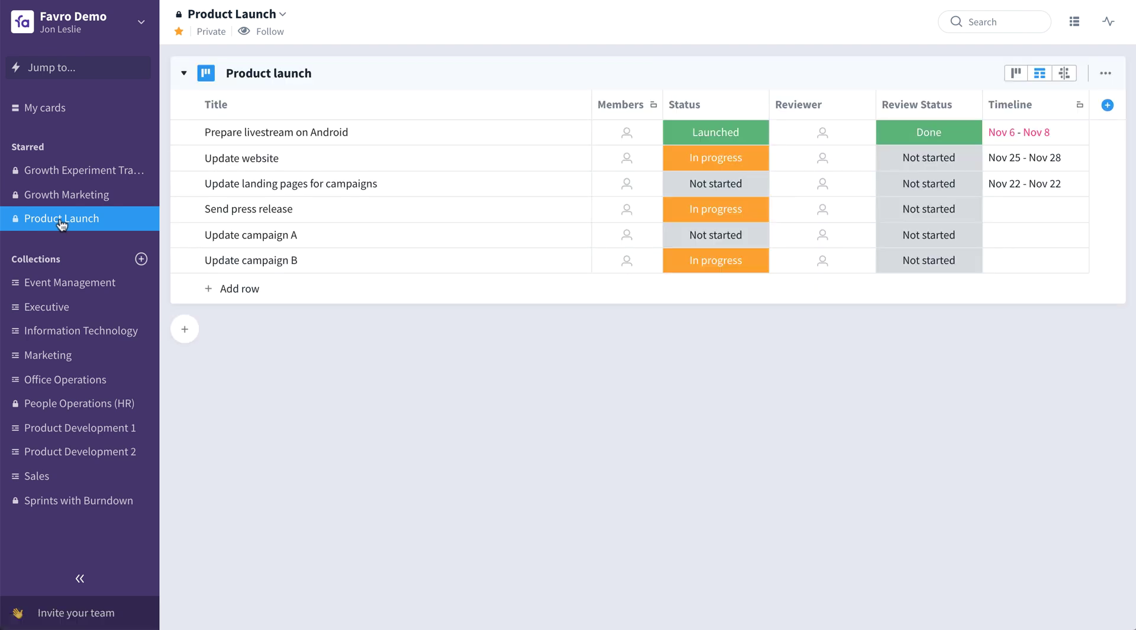
mouse_move(513, 158)
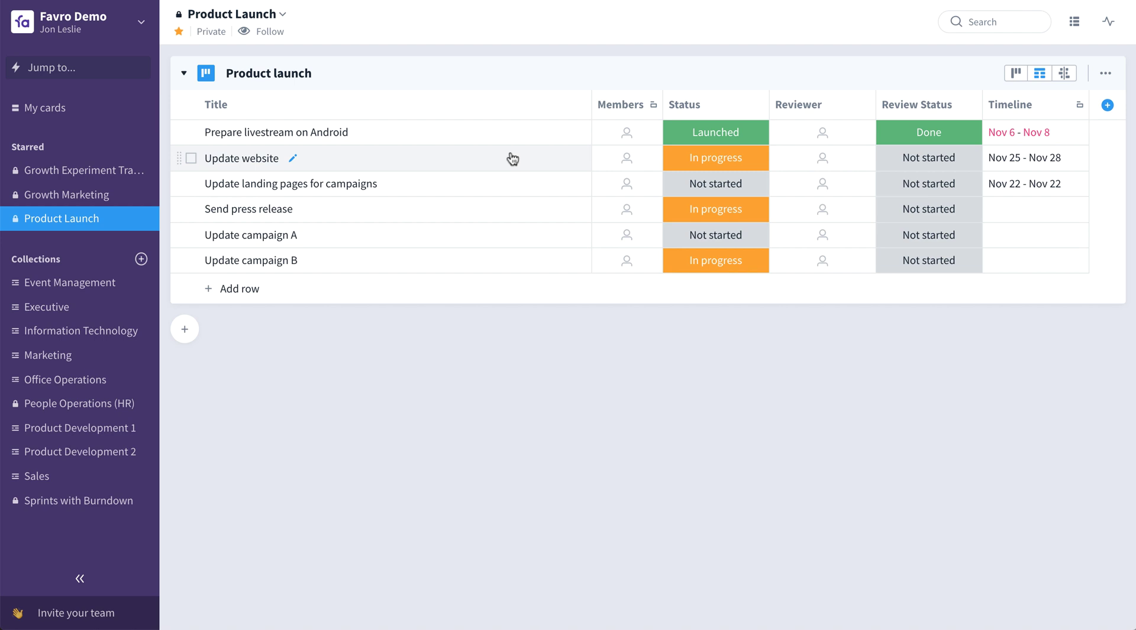
Add Sprint workboard Team 1 from another collection by searching 'develop'.
click(186, 329)
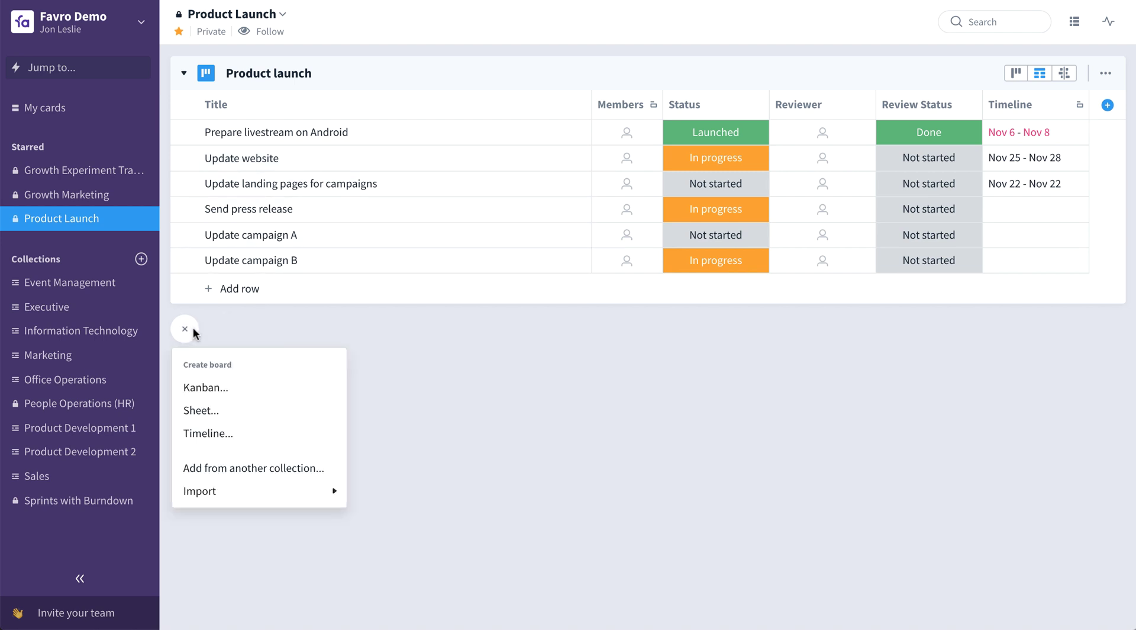
click(266, 469)
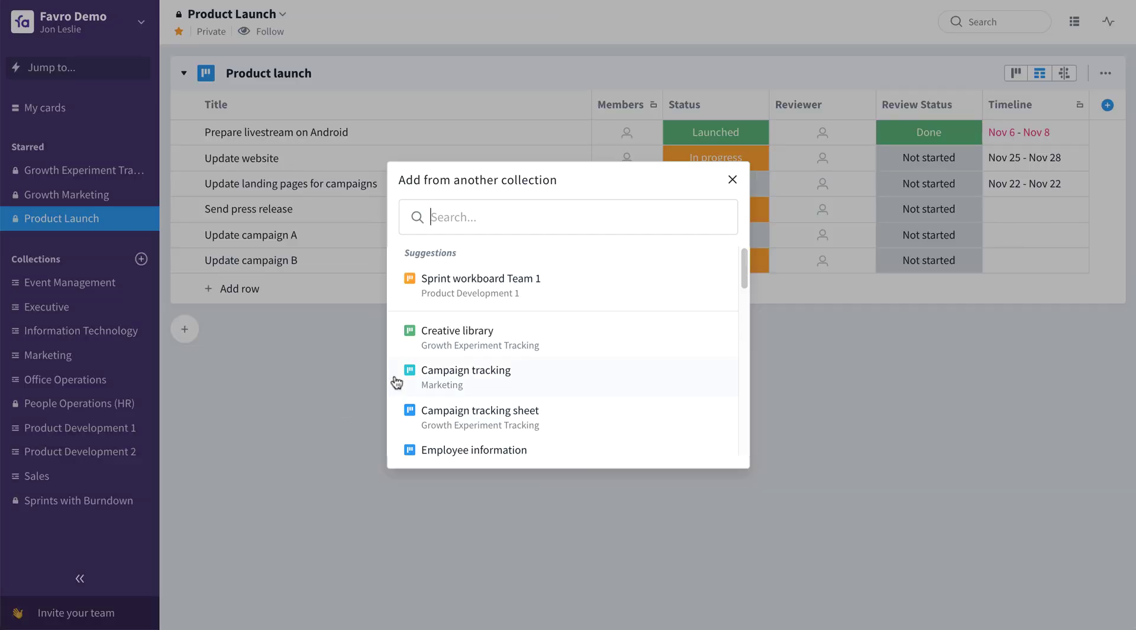
text(deve)
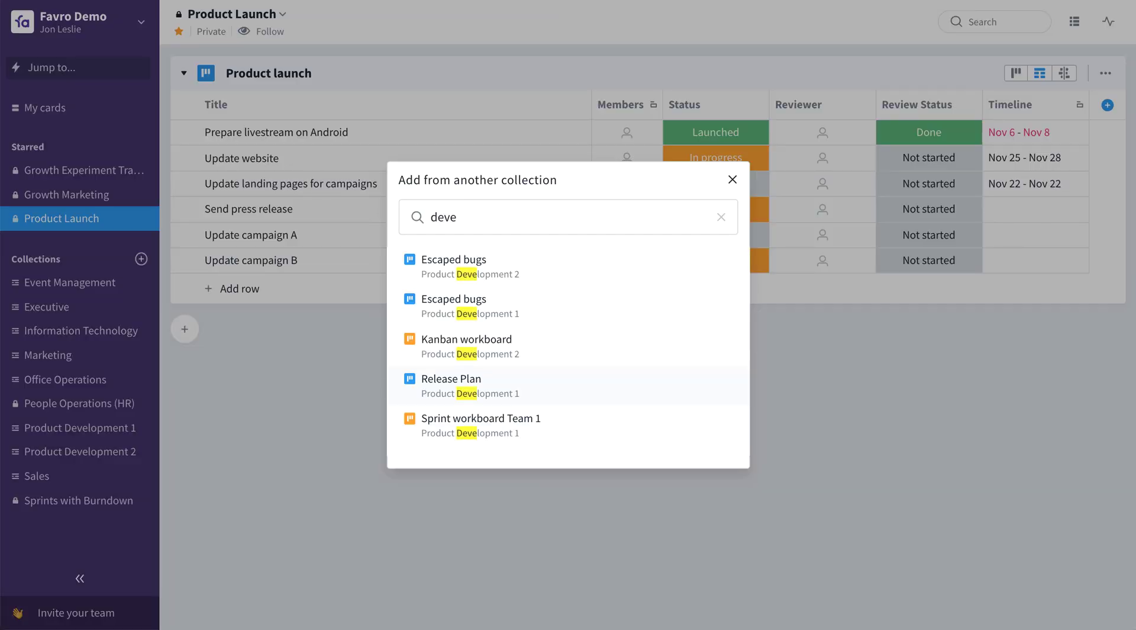
text(lop)
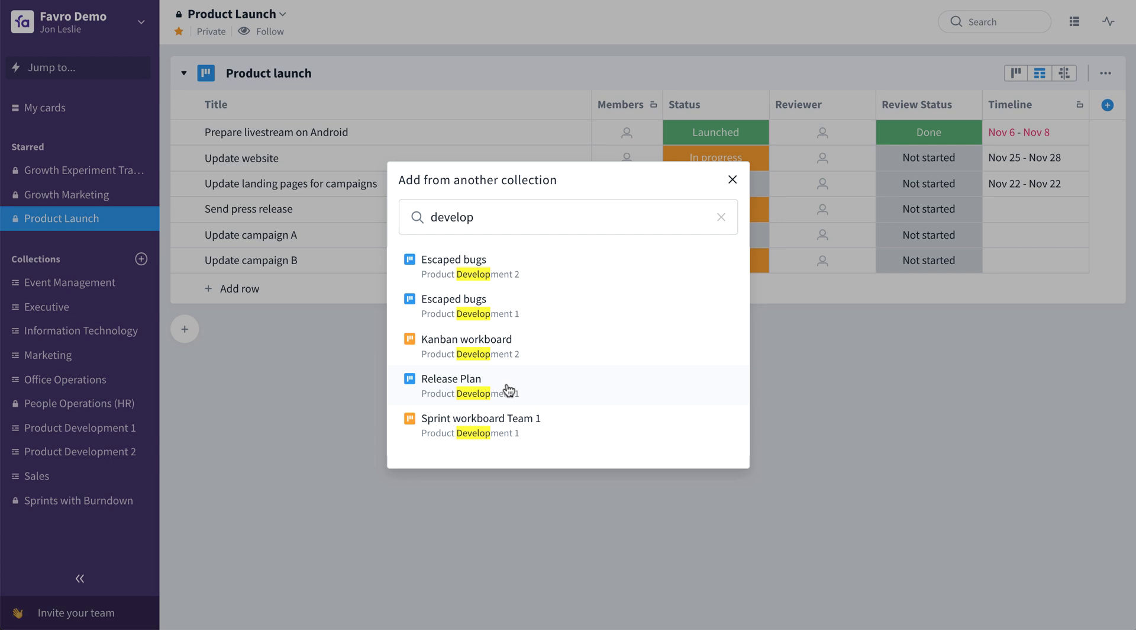
click(512, 424)
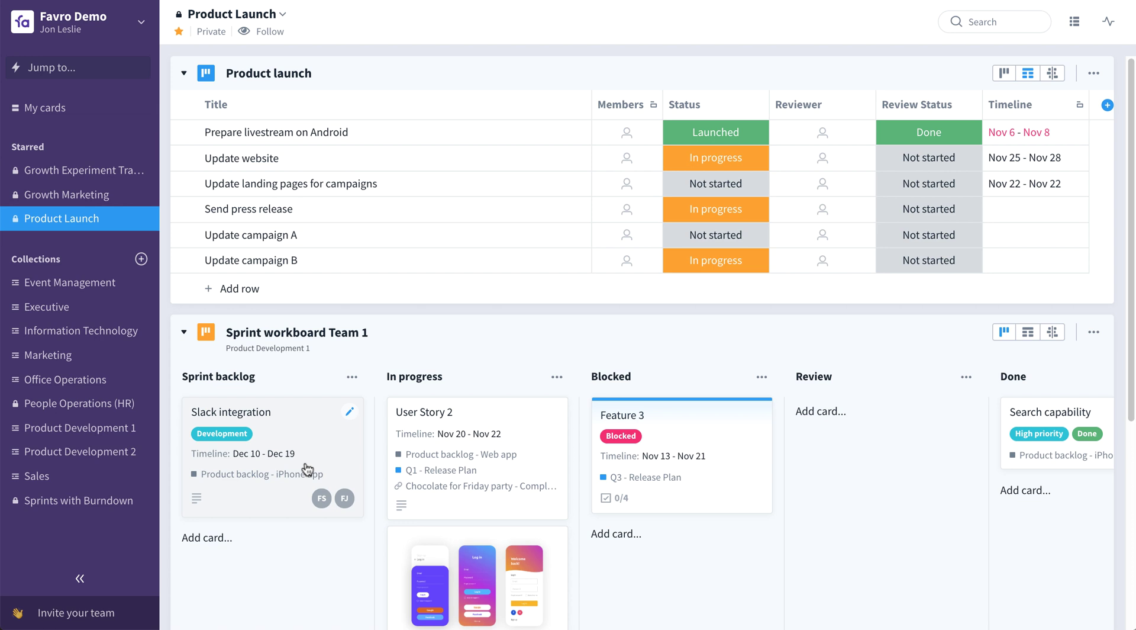
Drag the Slack integration card into the Product launch sheet and open the collection options.
drag(307, 470, 342, 280)
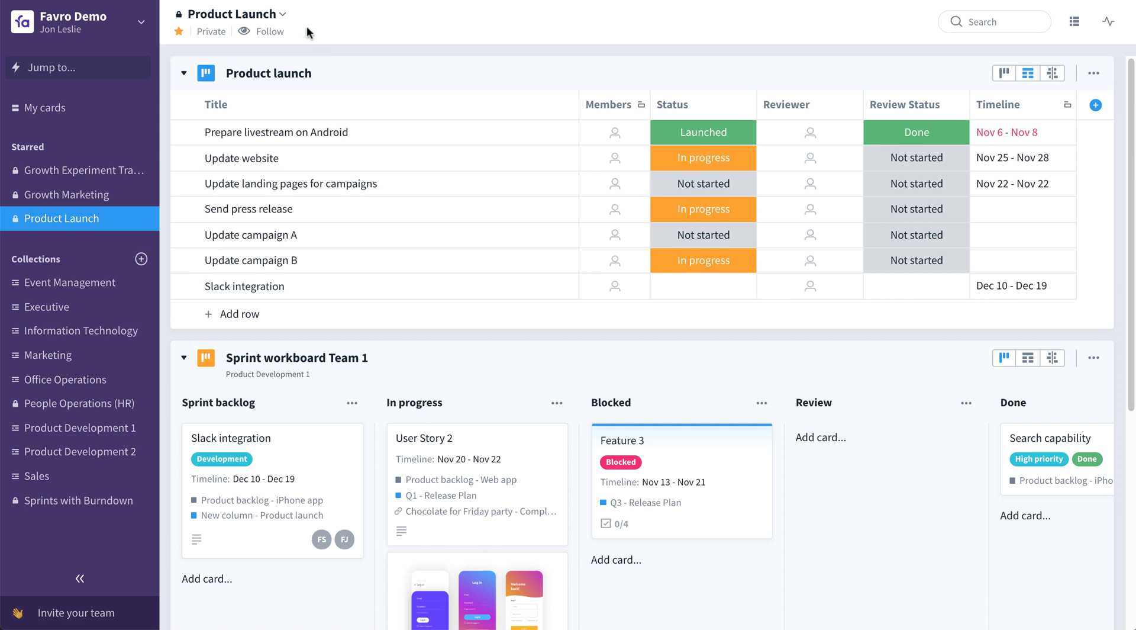
click(282, 15)
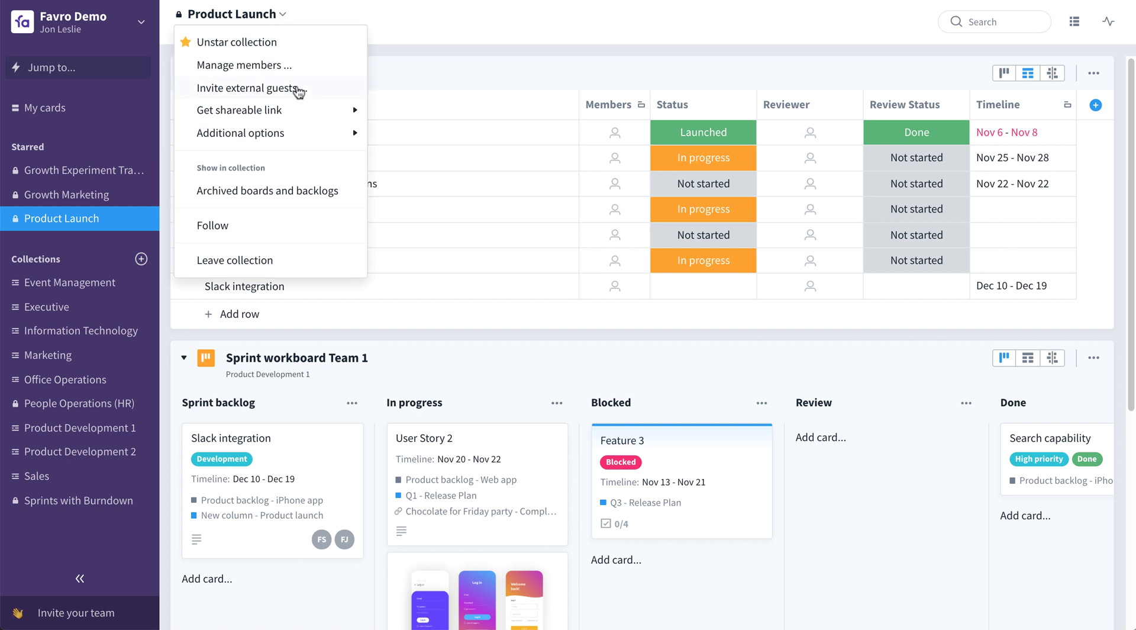
mouse_move(240, 132)
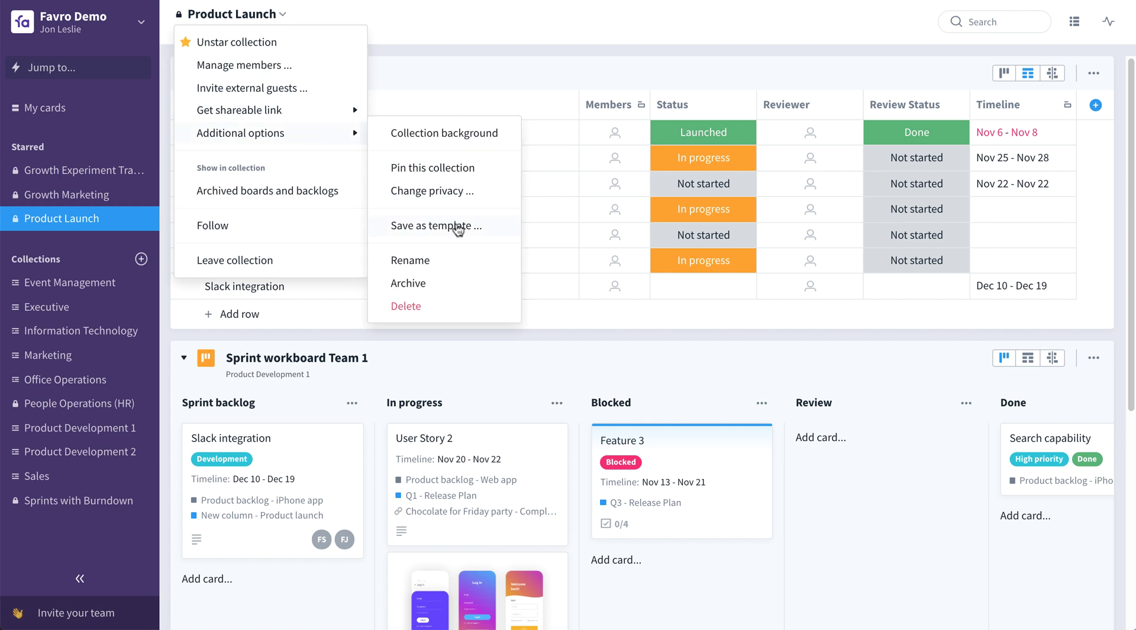
Save the collection as a template named 'Product Launch A'.
click(457, 228)
click(302, 74)
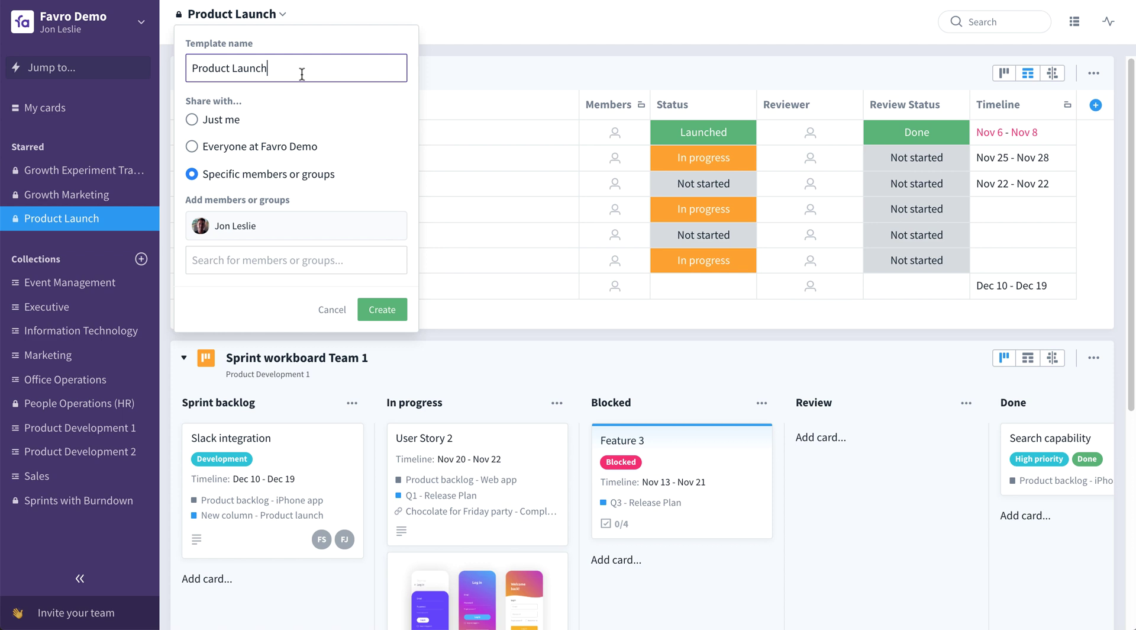
text(A)
click(382, 312)
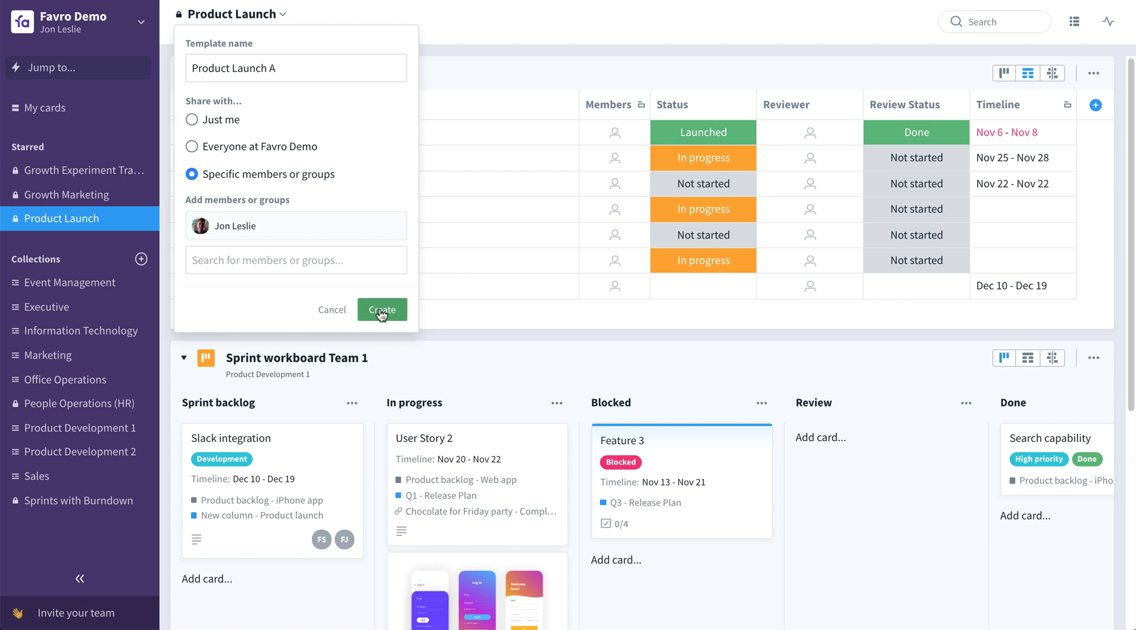
Browse the new-collection templates and preview Product Launch A under Created by Favro Demo.
click(141, 259)
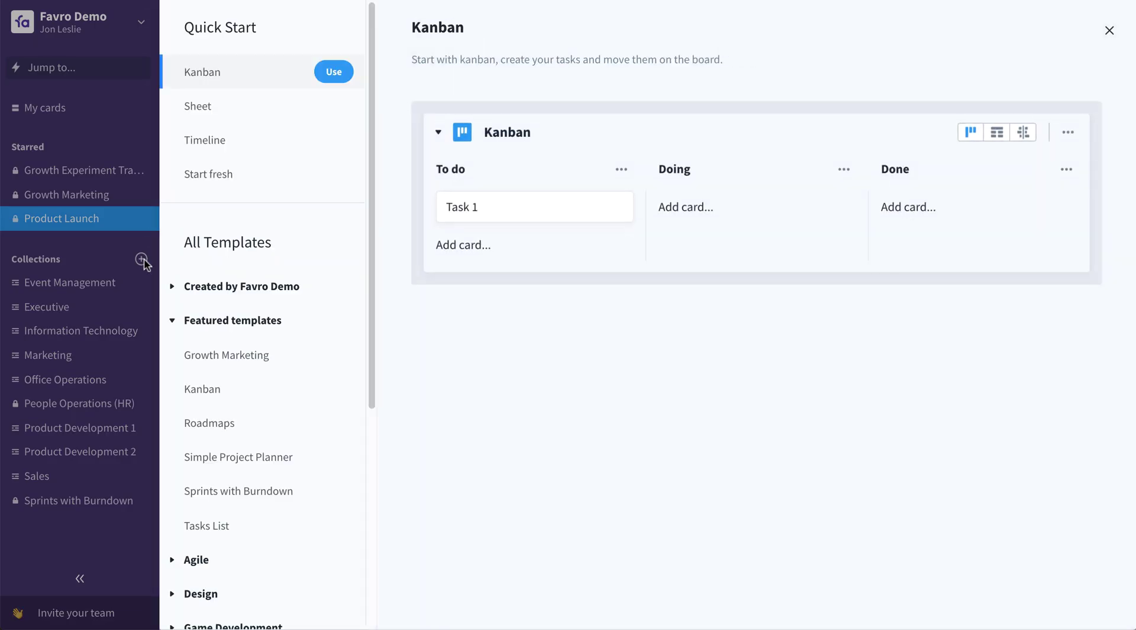
click(200, 349)
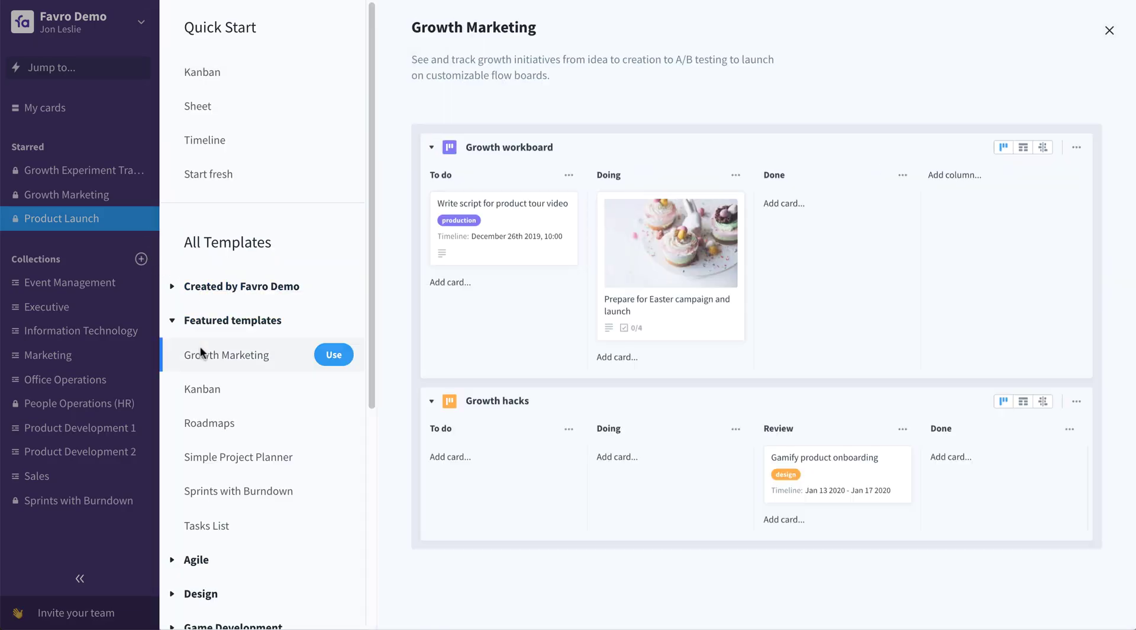
click(179, 287)
click(284, 320)
click(255, 356)
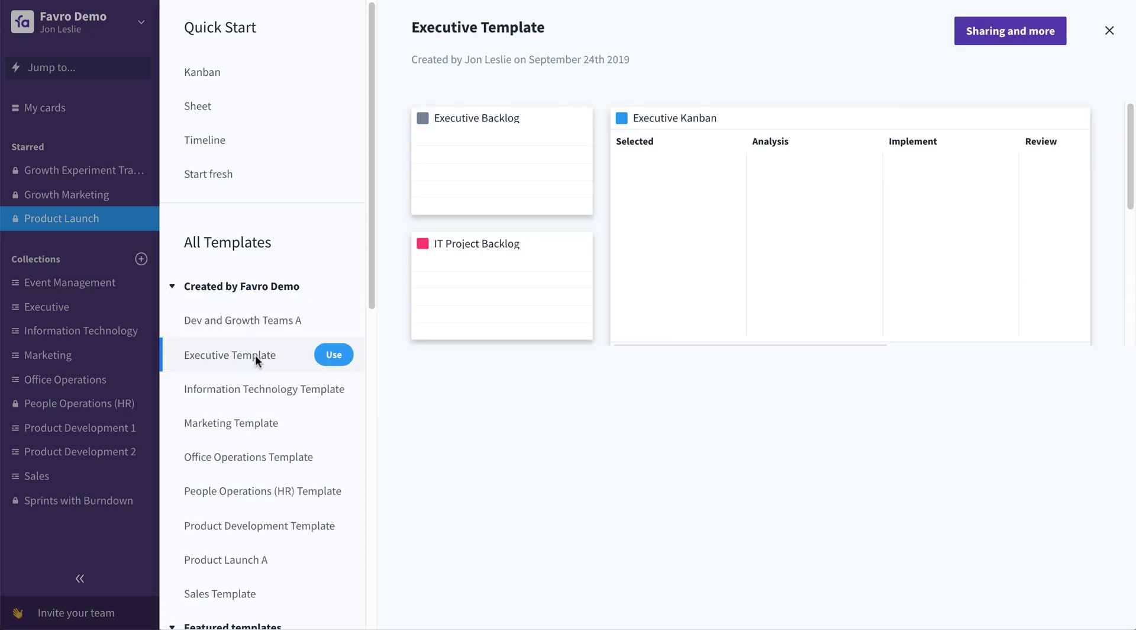
click(261, 559)
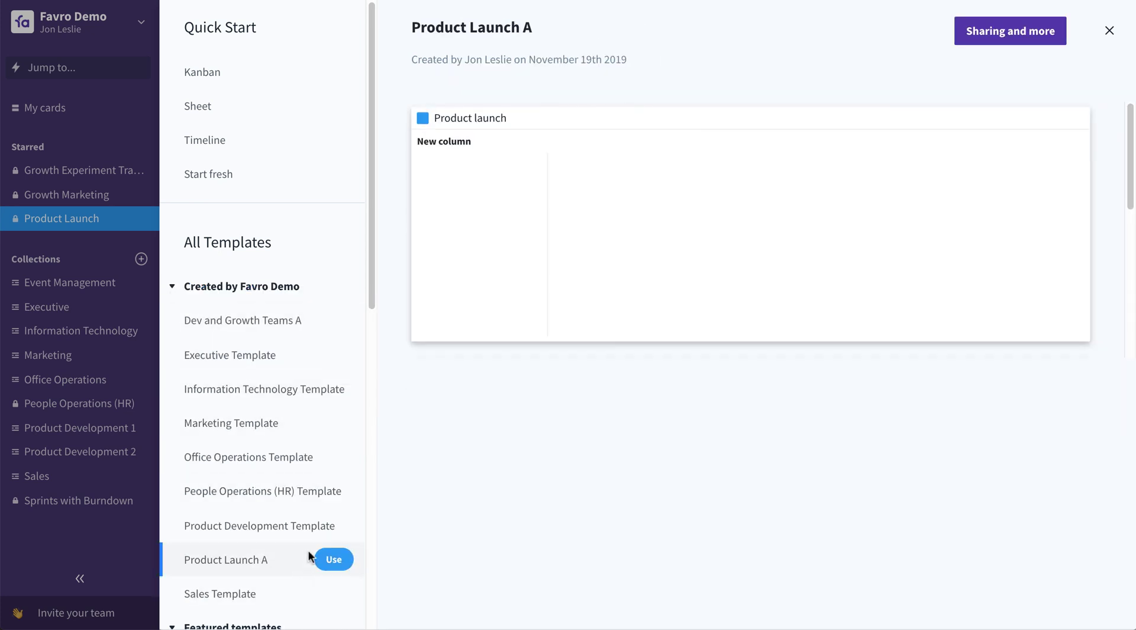